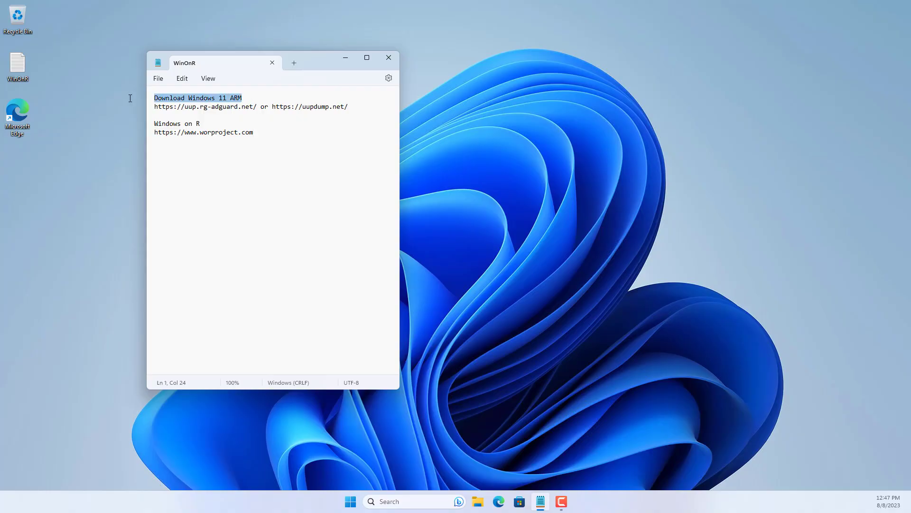
Step: Highlight the Windows 11 ARM download lines in the WinOnR note and copy the uup.rg-adguard.net address
drag(203, 124, 128, 126)
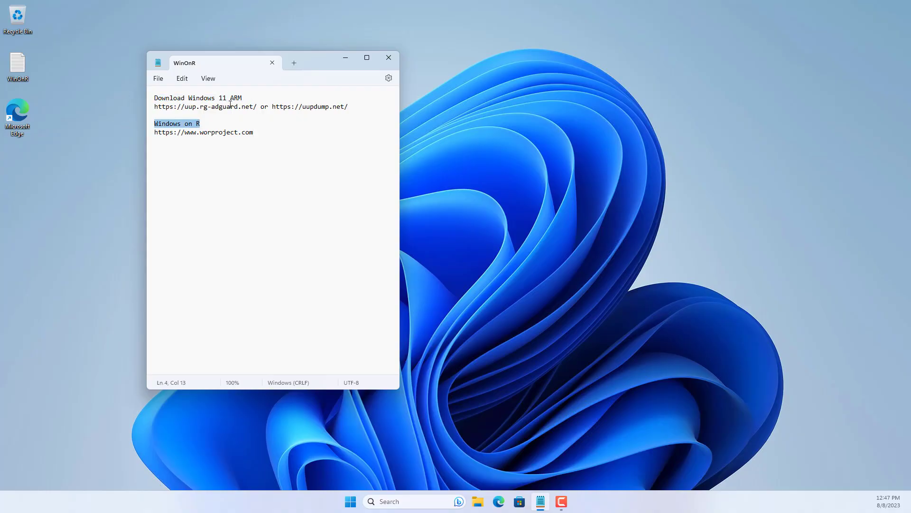
drag(258, 106, 146, 107)
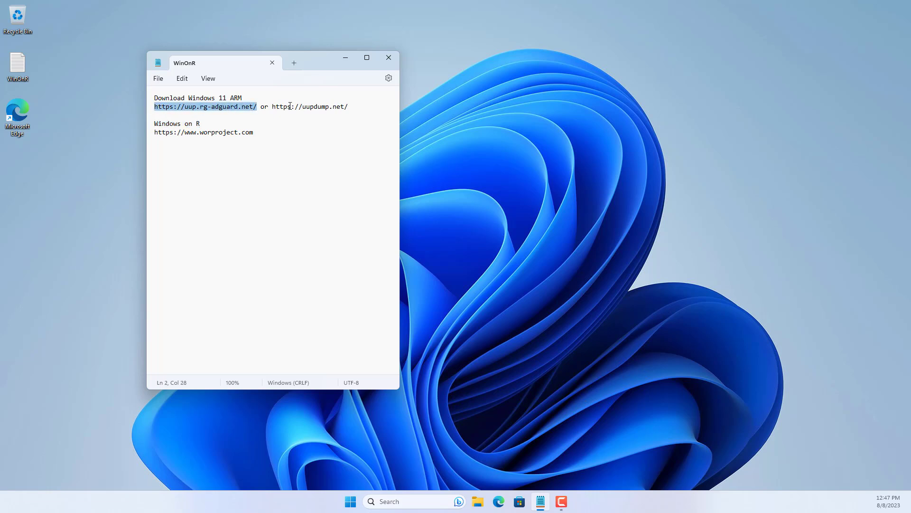
drag(274, 107, 366, 107)
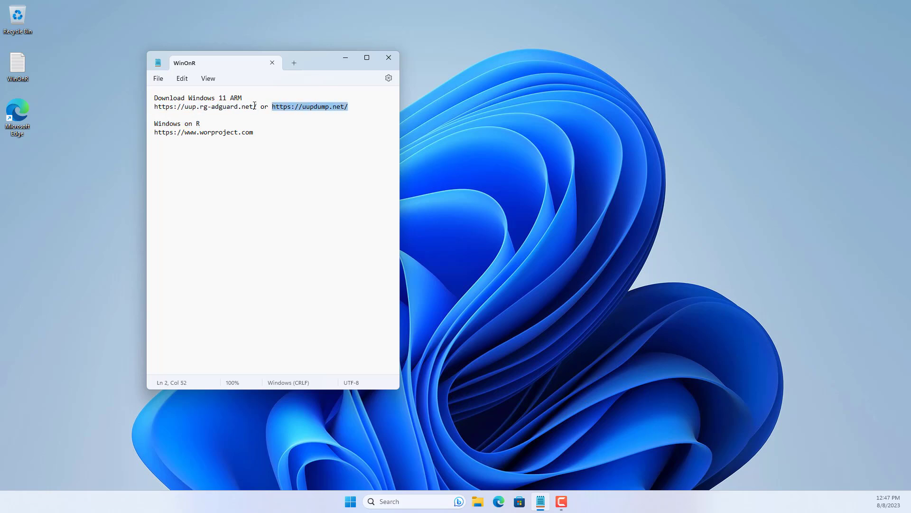
Step: Paste the copied address into the browser and go to uup.rg-adguard.net
drag(254, 106, 151, 107)
key(cmd+c)
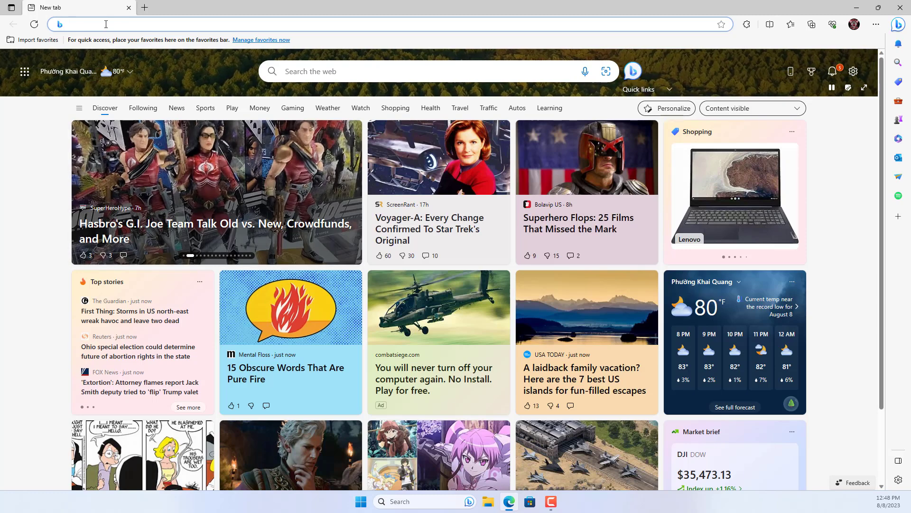
right_click(106, 24)
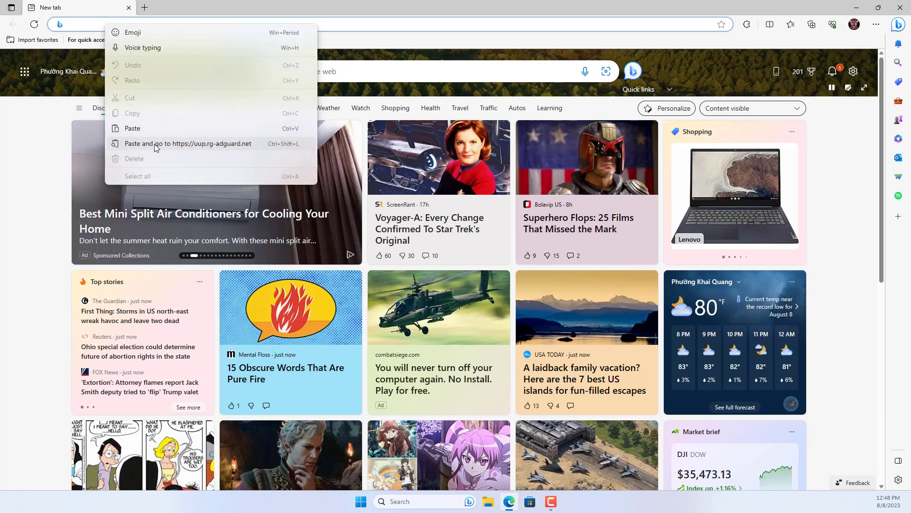
click(154, 144)
Step: Choose Windows (Final version) releases and Windows 11, version 22H2 [arm64]
click(364, 222)
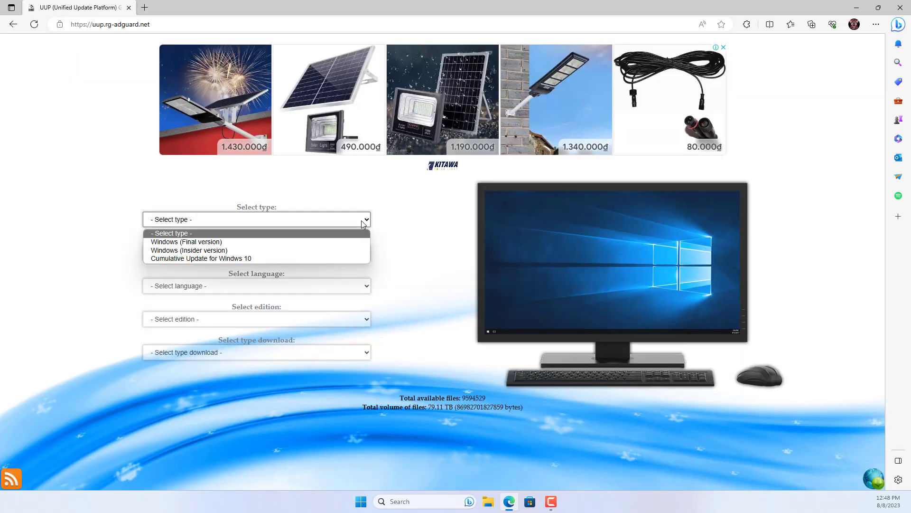
click(210, 242)
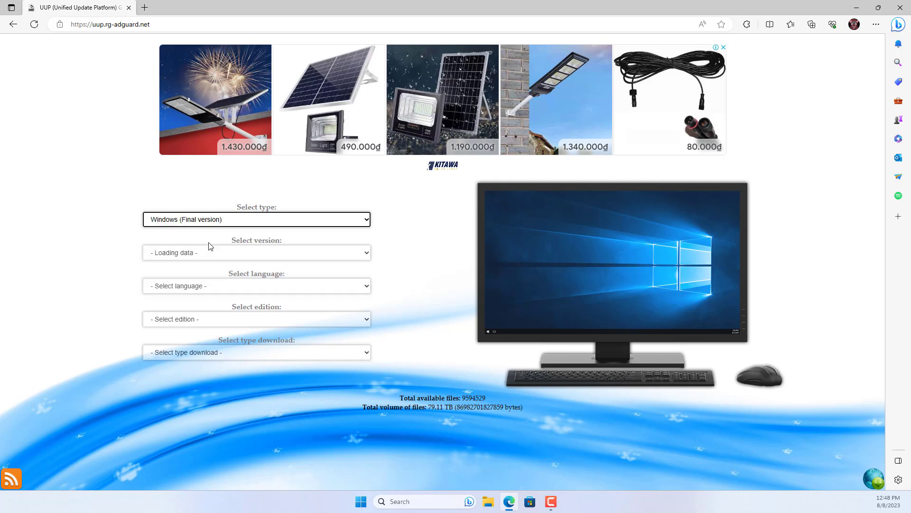
click(299, 257)
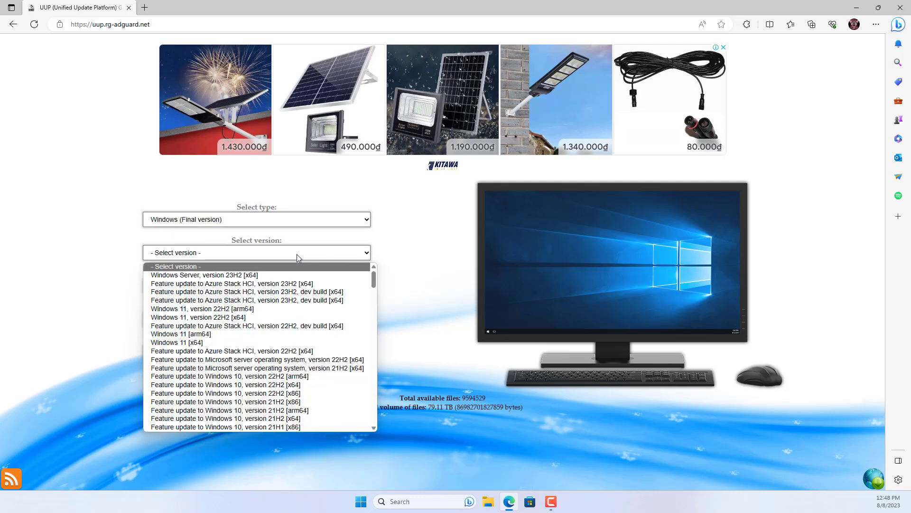
click(219, 309)
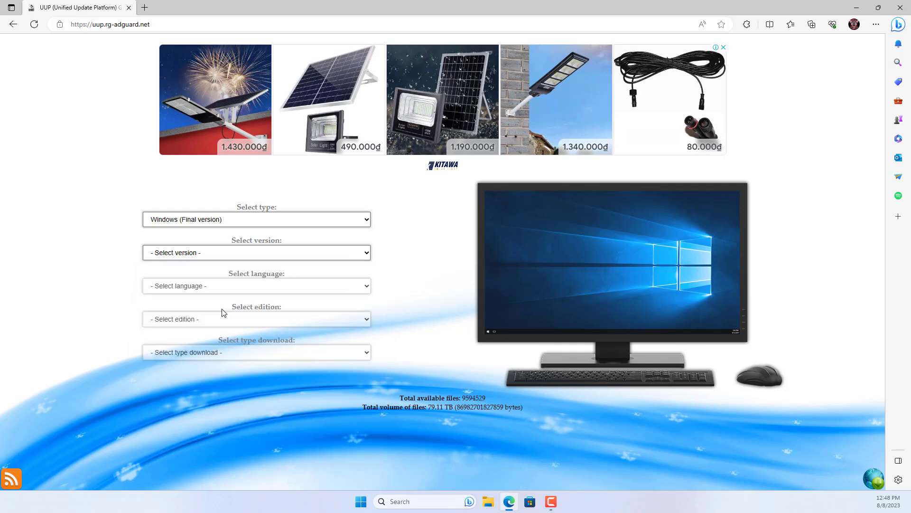
Step: Pick en-us English (United States), Windows 11 Professional, and the OneClick ISO compiler download
click(280, 287)
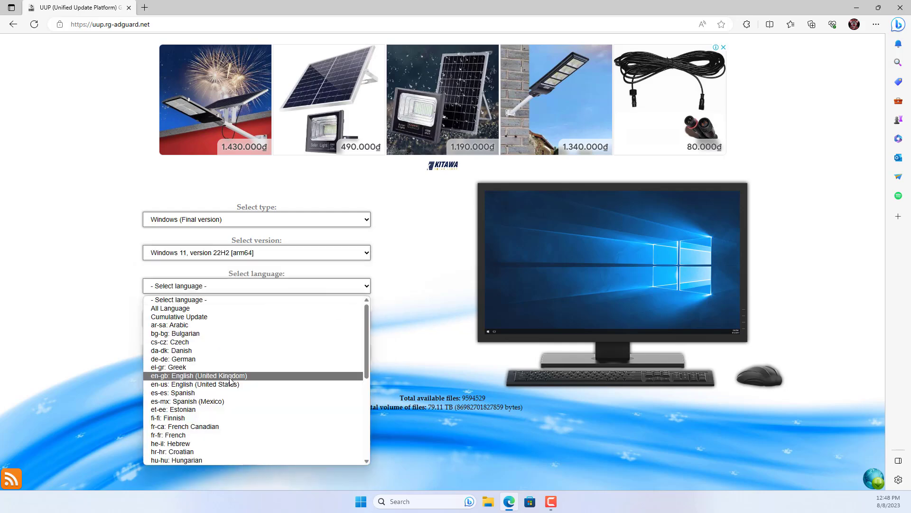
click(200, 387)
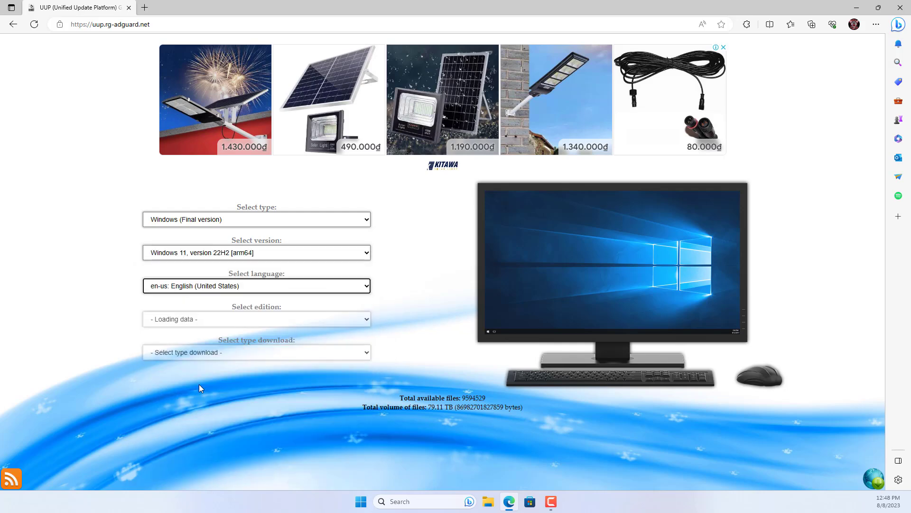
click(238, 319)
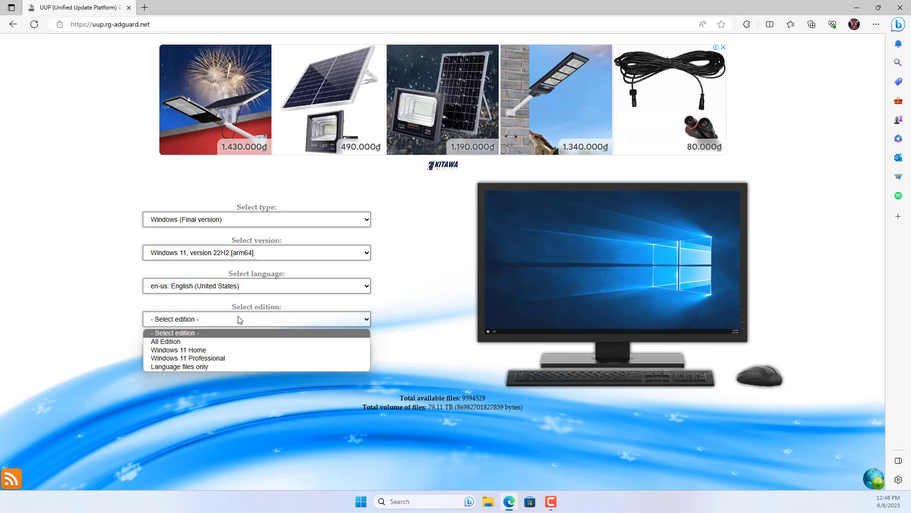
click(214, 359)
click(221, 353)
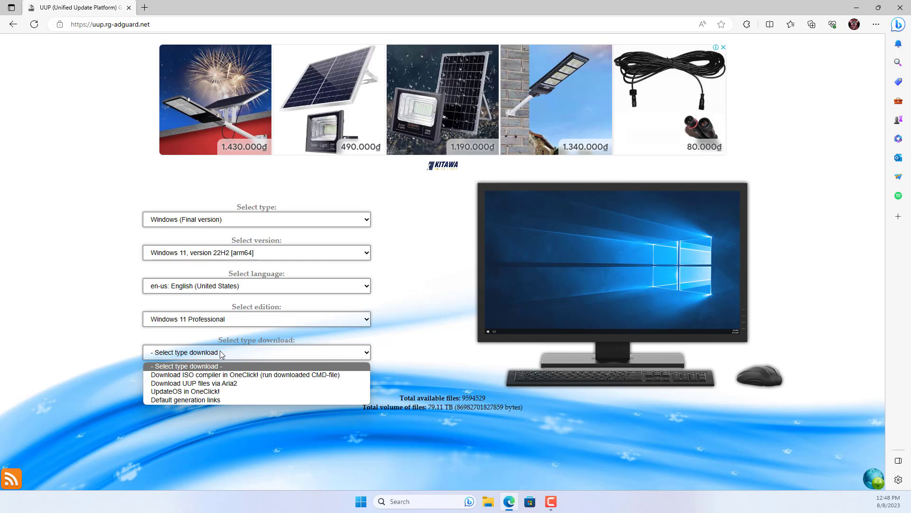
click(271, 375)
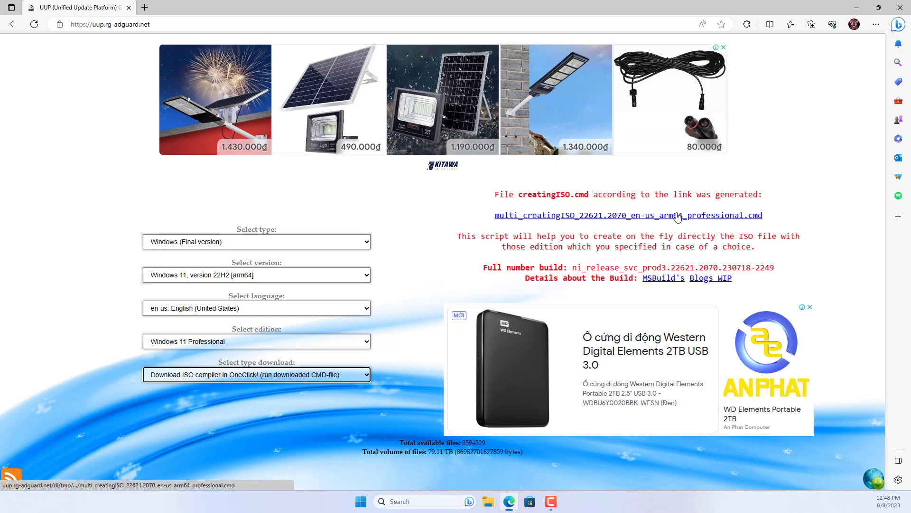
Step: Download the generated .cmd script and keep it despite Edge's safety warning
click(655, 216)
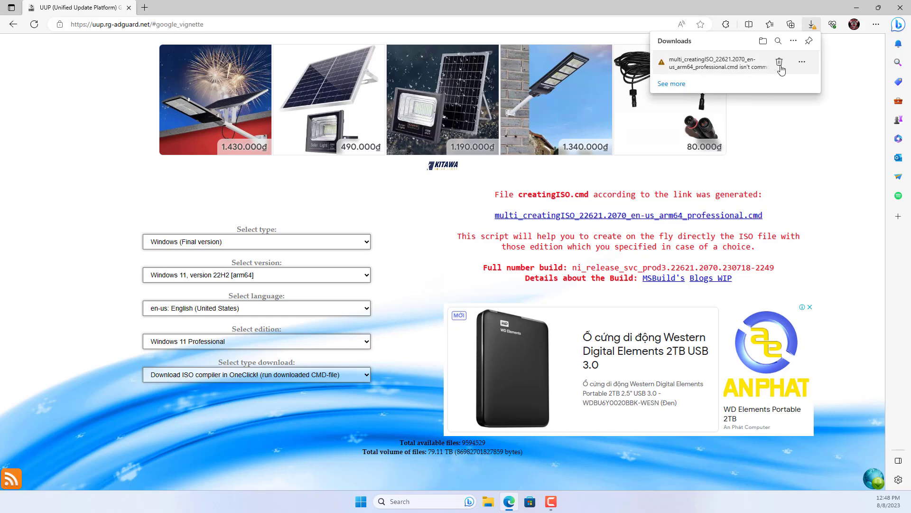
click(803, 64)
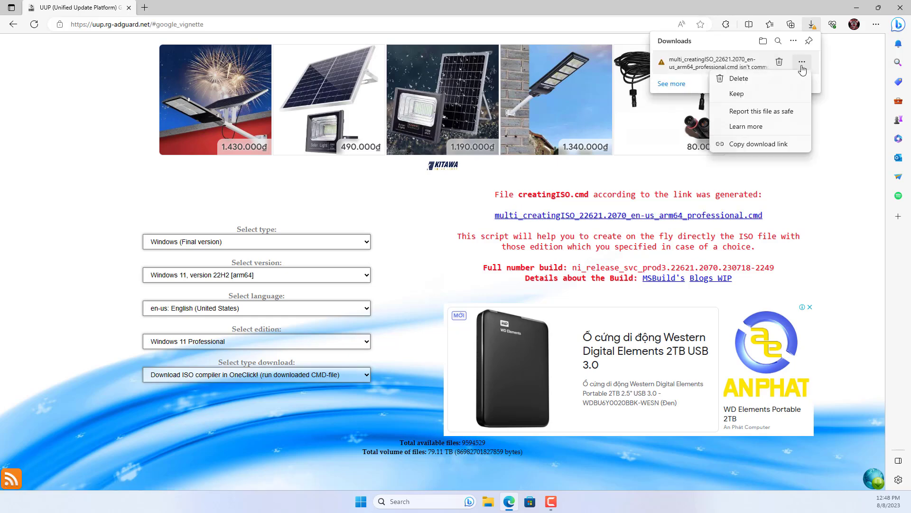
click(739, 94)
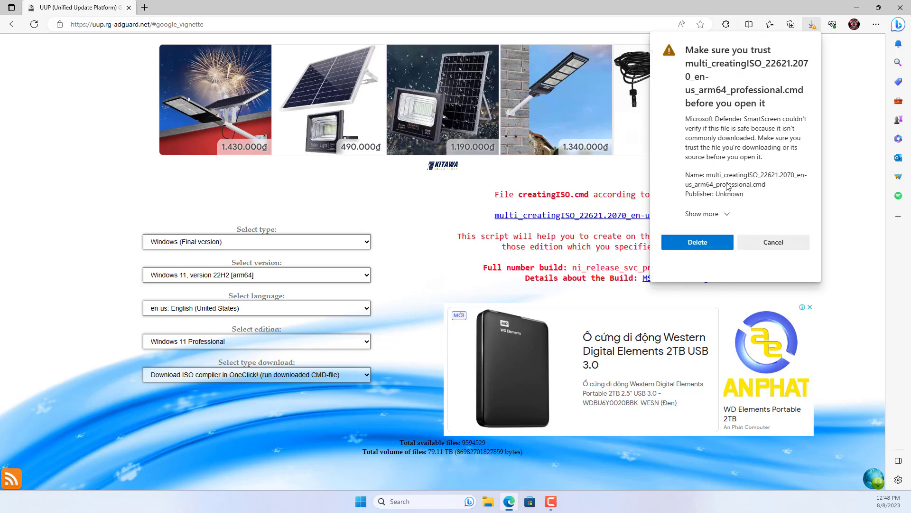
click(725, 214)
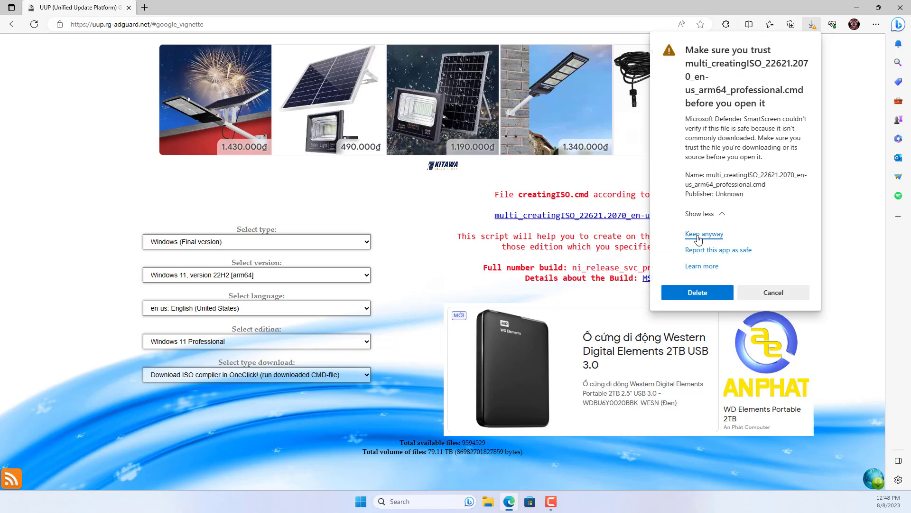
click(699, 236)
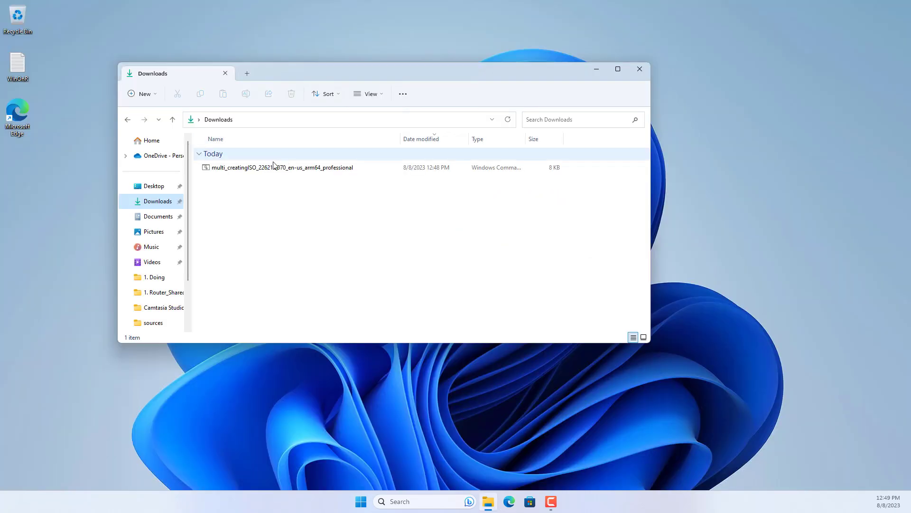
Step: Run the downloaded ISO-creation script from the Downloads folder
click(263, 168)
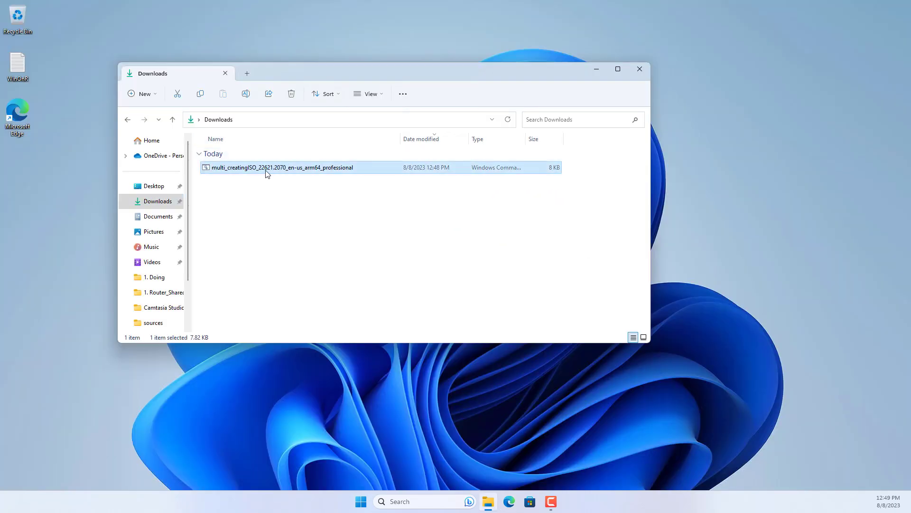
double_click(266, 170)
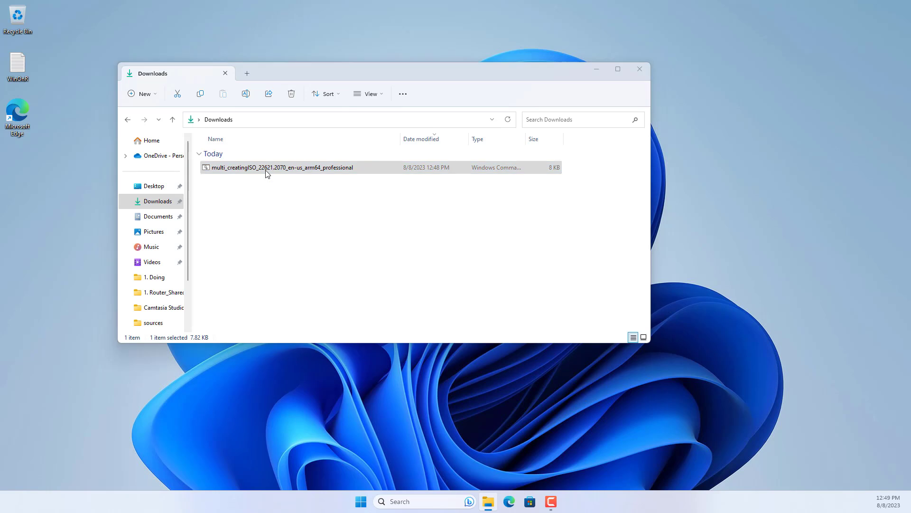
click(204, 77)
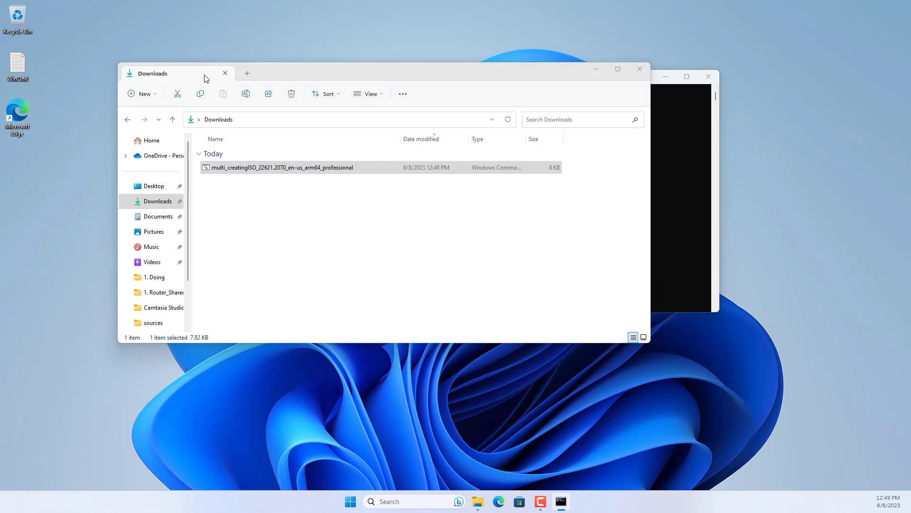
Step: In the script menu, switch off Create Multiple ISO, cumulative updates and MetroUI integration
click(639, 69)
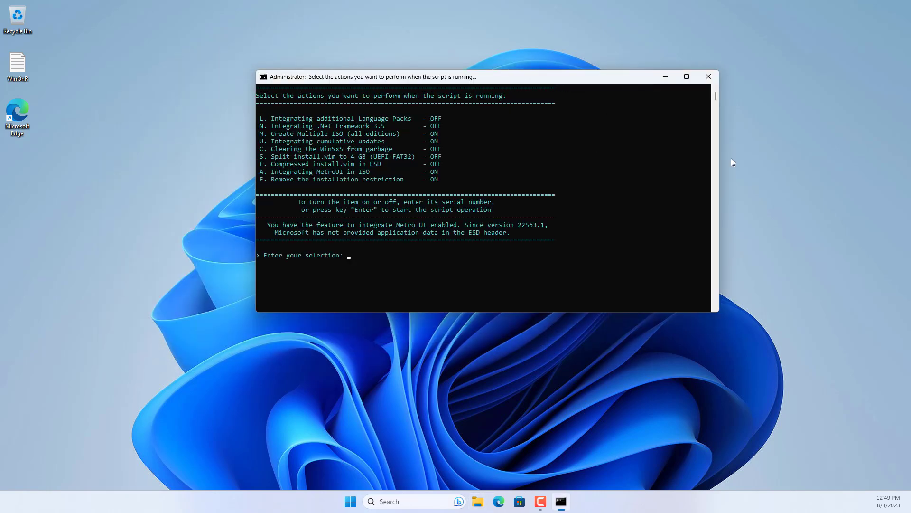
drag(440, 133, 260, 138)
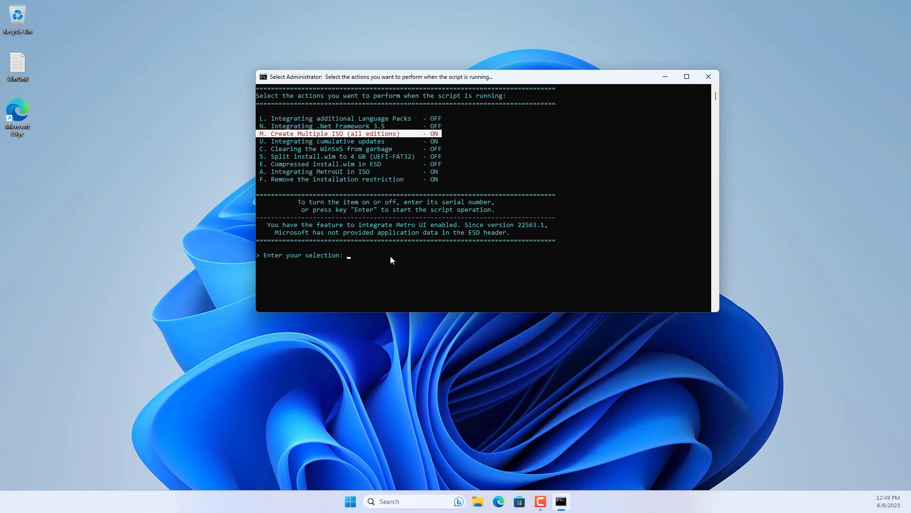
text(M)
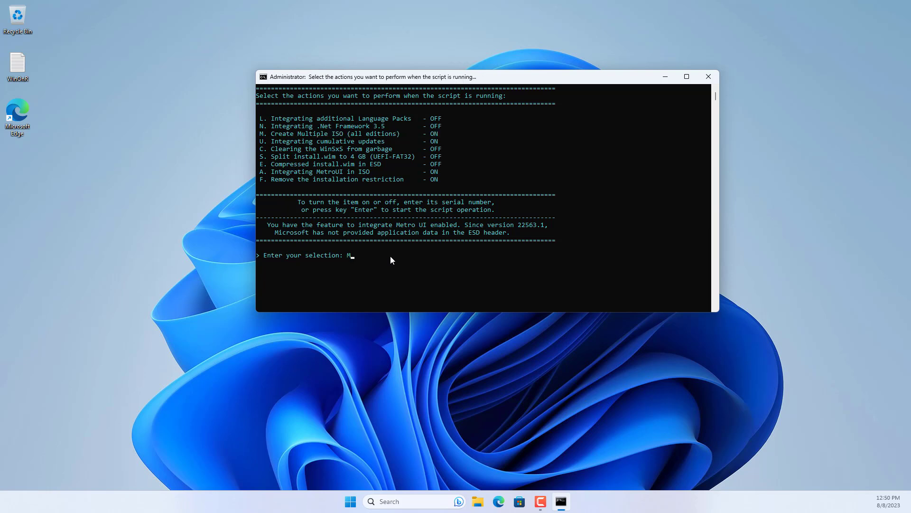
key(Return)
drag(440, 141, 258, 144)
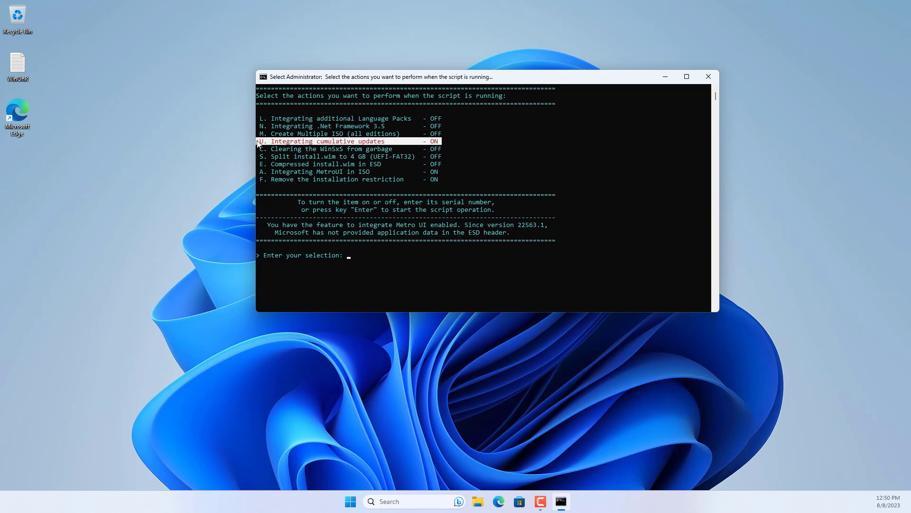
text(U)
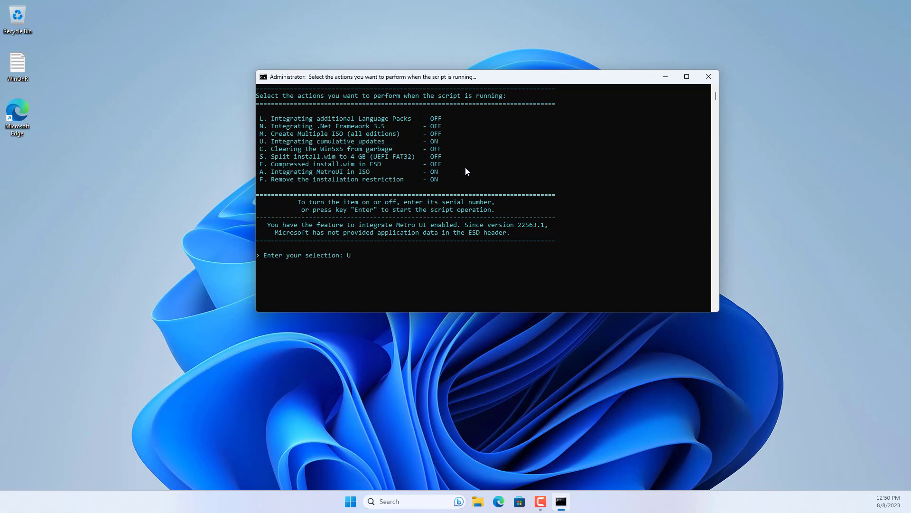
key(Return)
drag(438, 172, 261, 174)
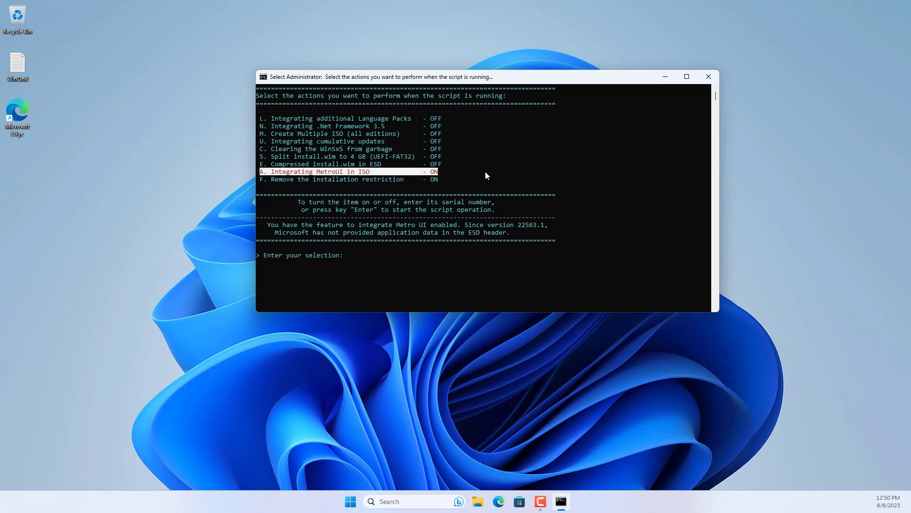
text(A)
key(Return)
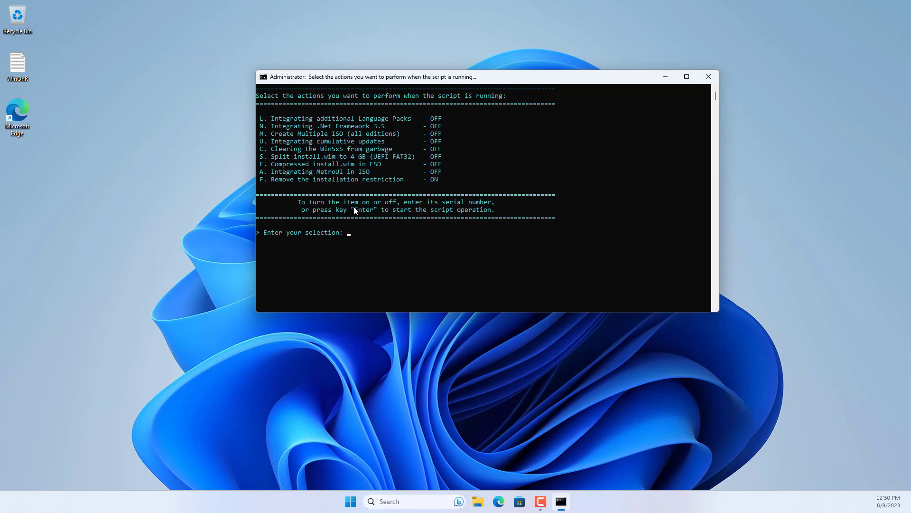
Step: Start the build, check the 4.17 GB ARM64 ISO in Downloads, and select the Windows on R notes
drag(336, 209, 381, 210)
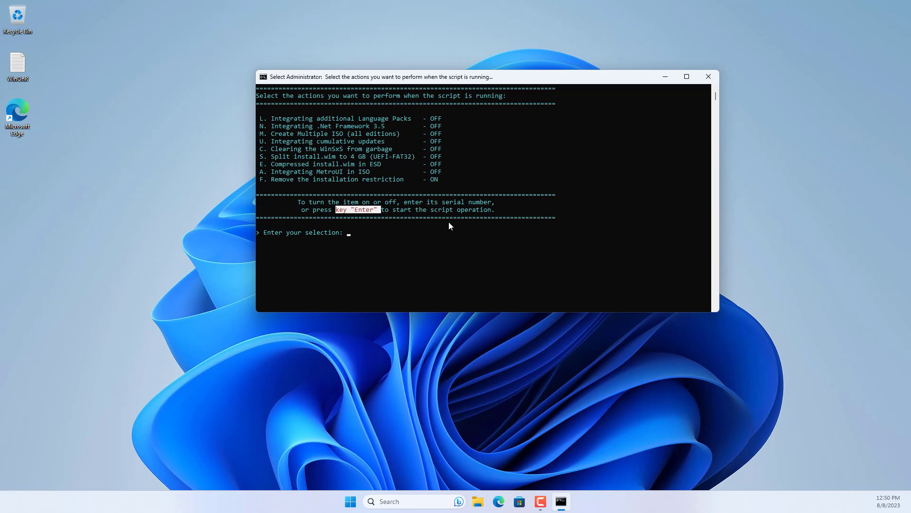
key(Return)
key(Return)
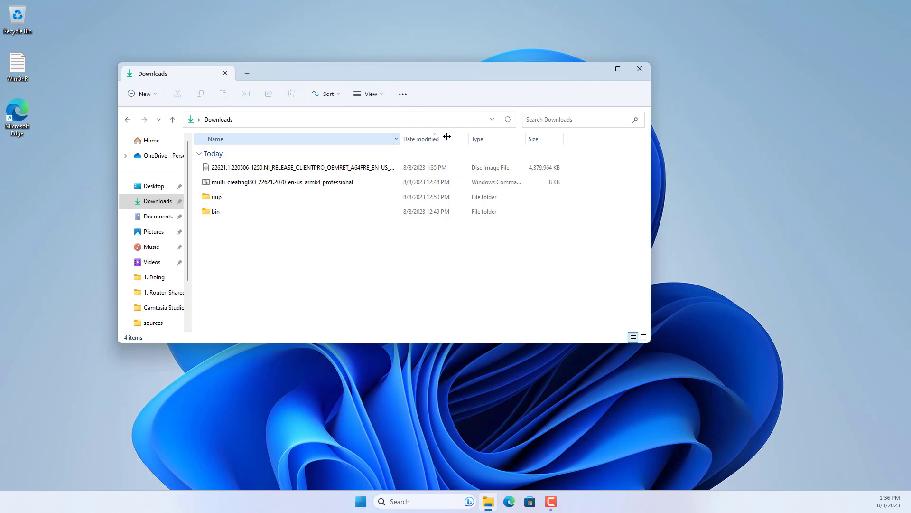
drag(447, 136, 469, 137)
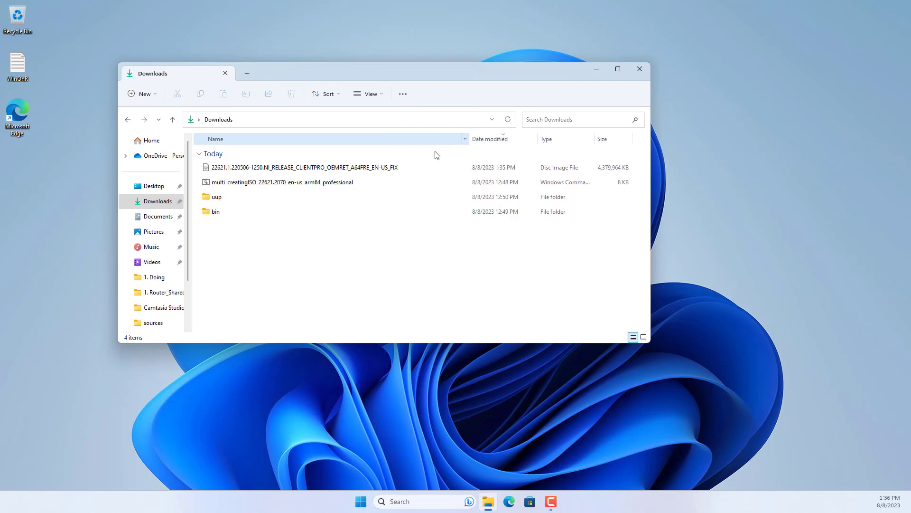
click(257, 171)
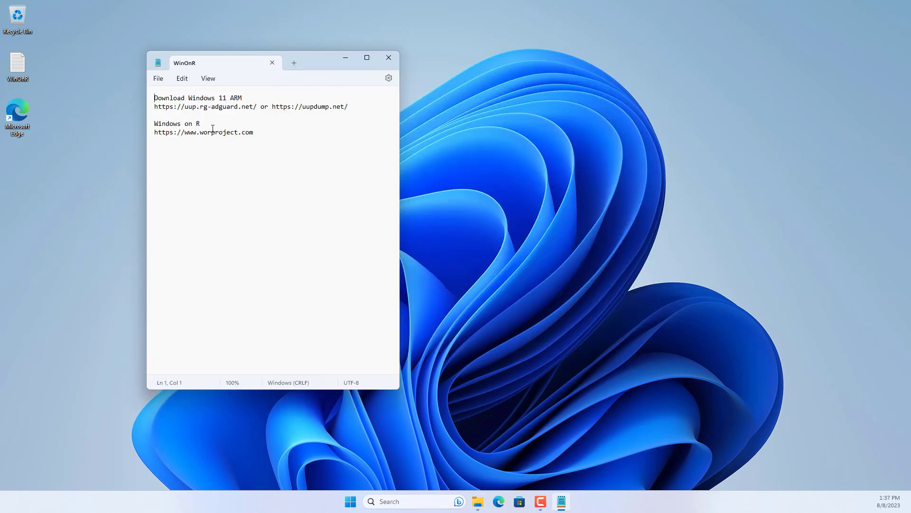
drag(200, 124, 150, 128)
Step: Open worproject.com and download the Windows on Raspberry imager 2.3.1 zip from its Downloads page
drag(253, 133, 153, 133)
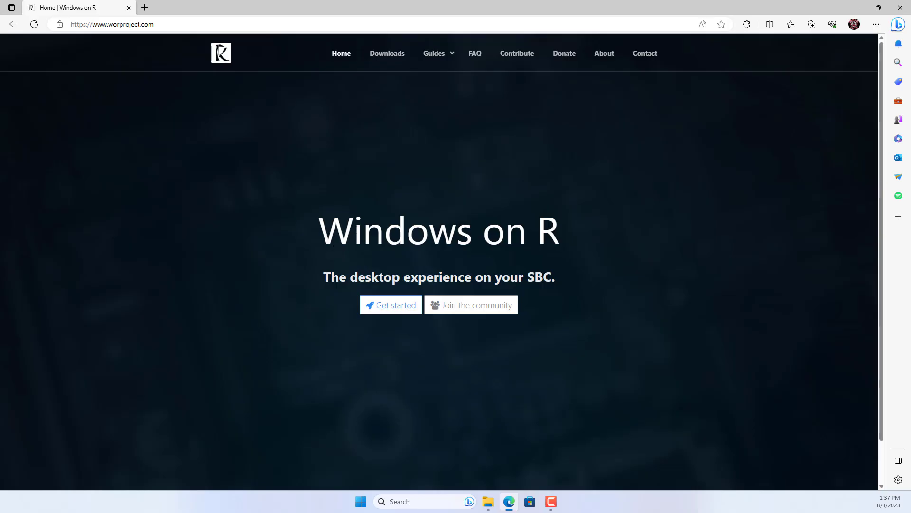
mouse_move(325, 232)
mouse_down()
mouse_move(560, 231)
mouse_move(322, 227)
mouse_up()
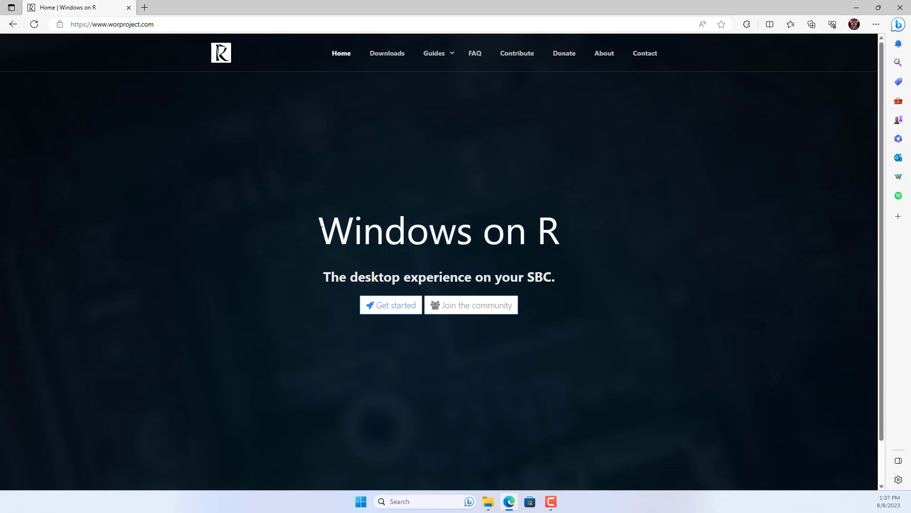
click(388, 57)
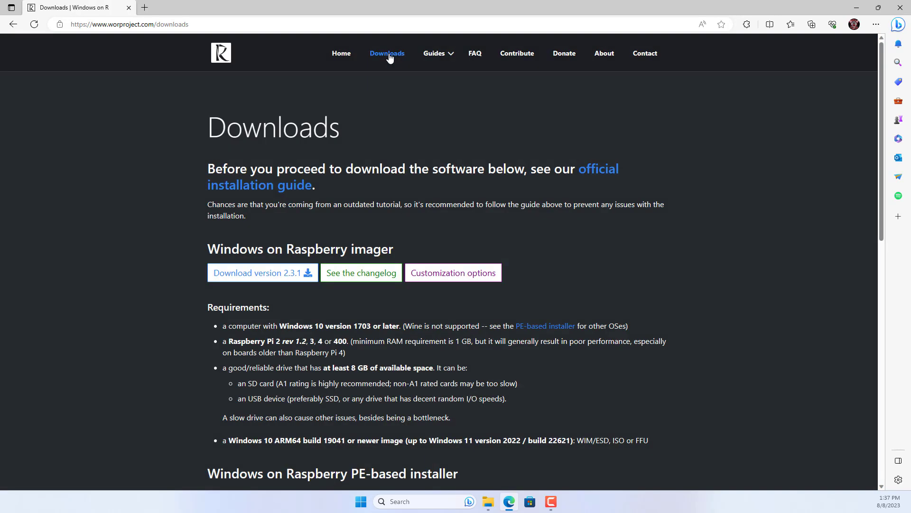
click(261, 275)
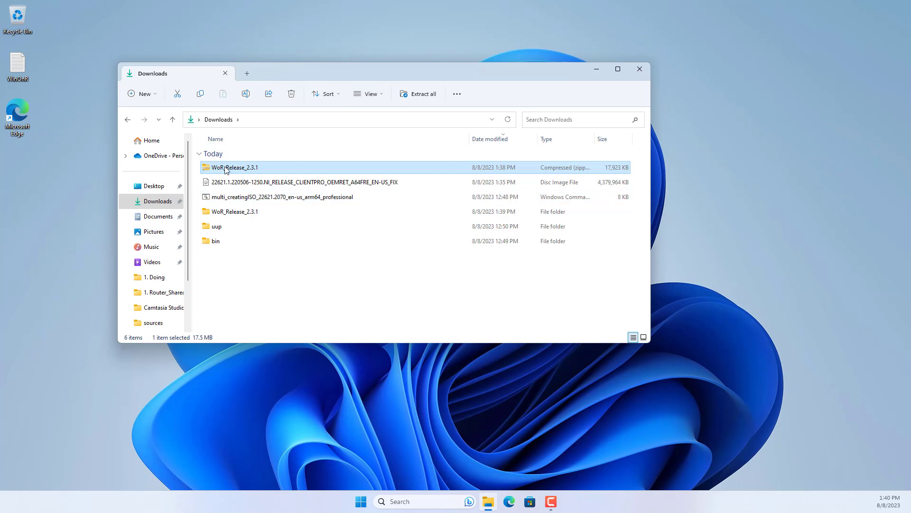
Step: Open WoR_Release_2.3.1, launch WoR, and choose Run anyway in the SmartScreen warning
click(235, 213)
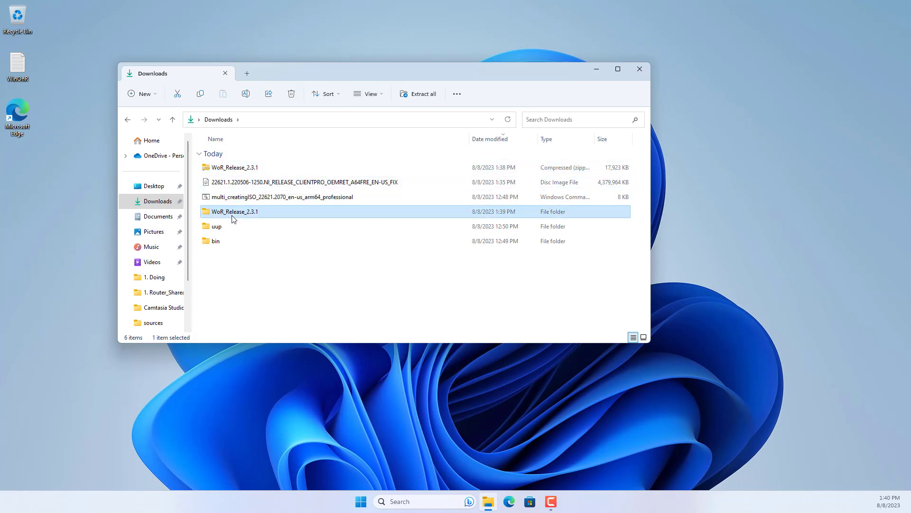
double_click(237, 213)
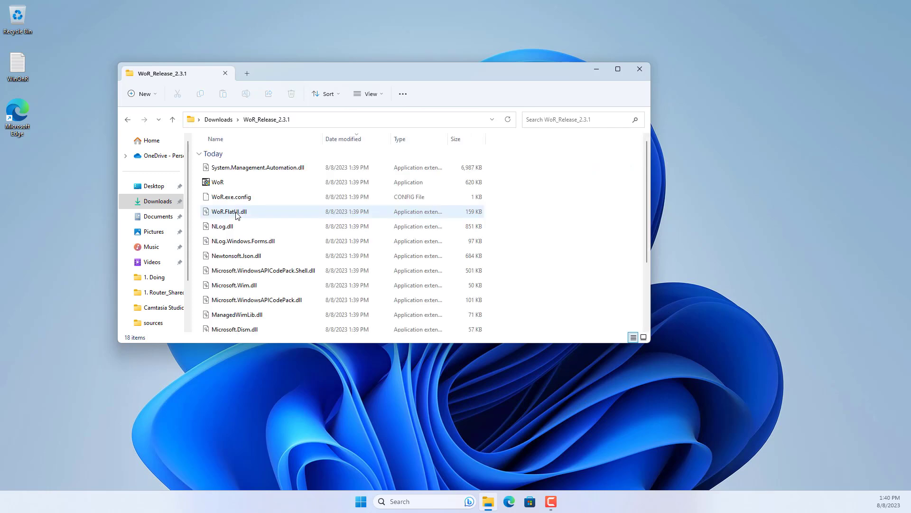
click(232, 184)
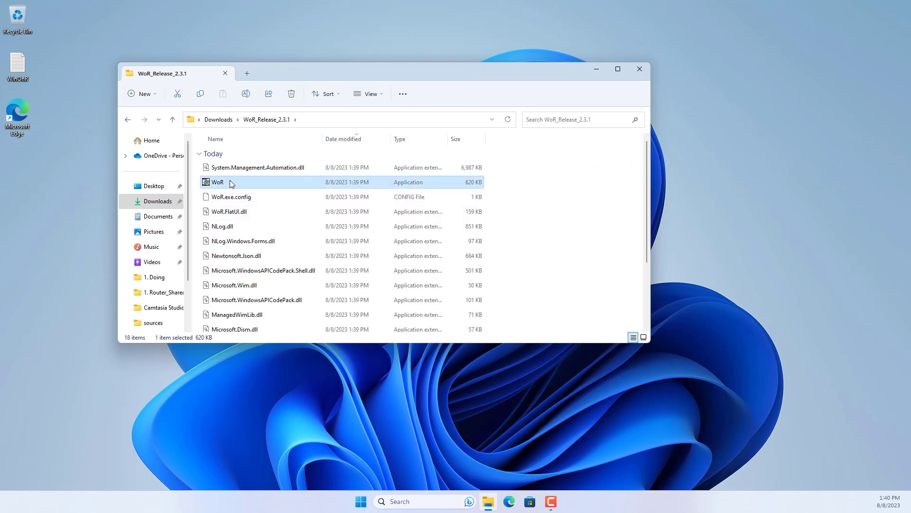
double_click(232, 184)
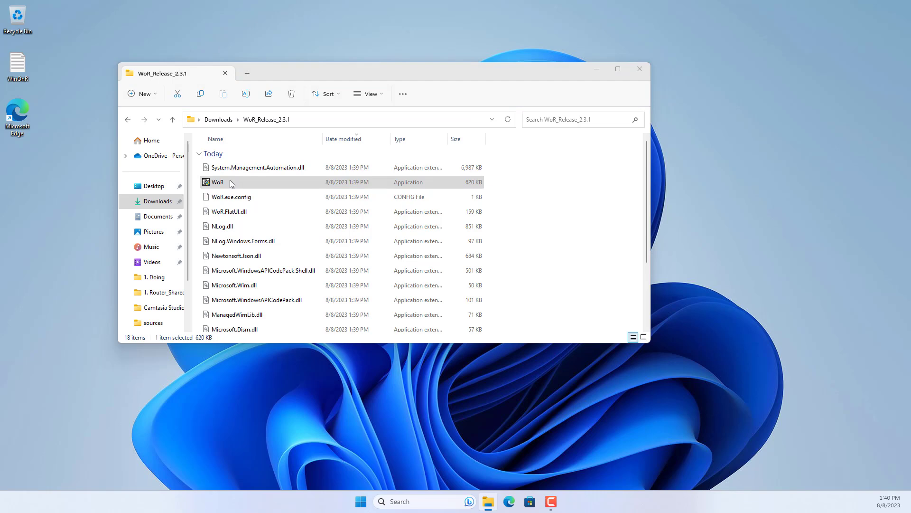
click(360, 184)
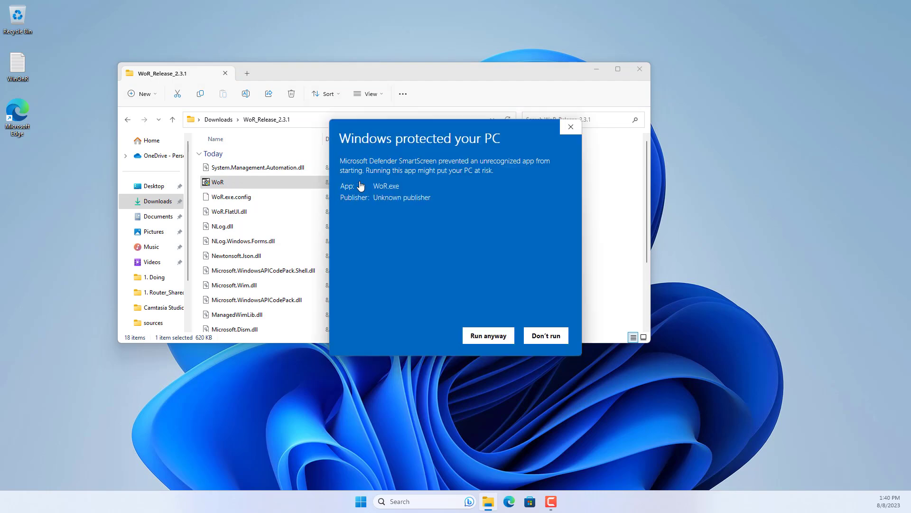
click(484, 334)
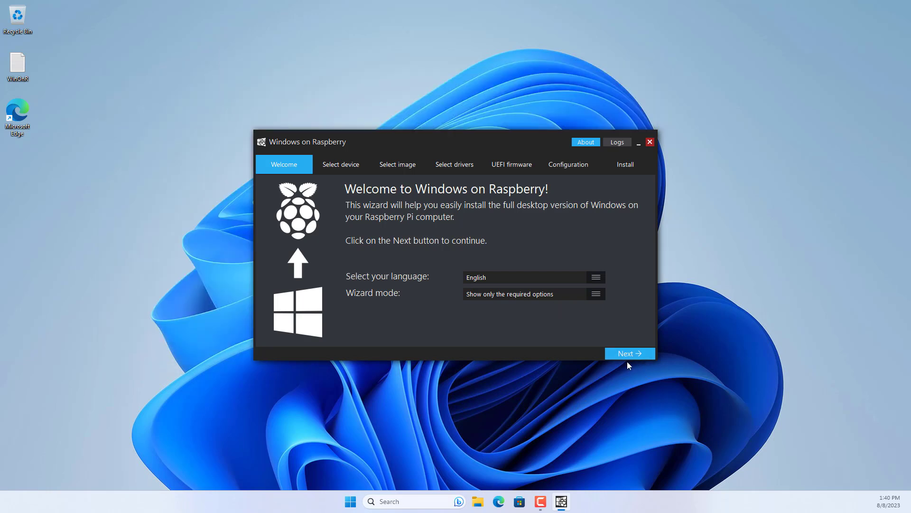
Step: Choose Disk 1 - SDHC Card (14 GB) and Raspberry Pi 2/3 [ARM64], then continue to image selection
click(634, 353)
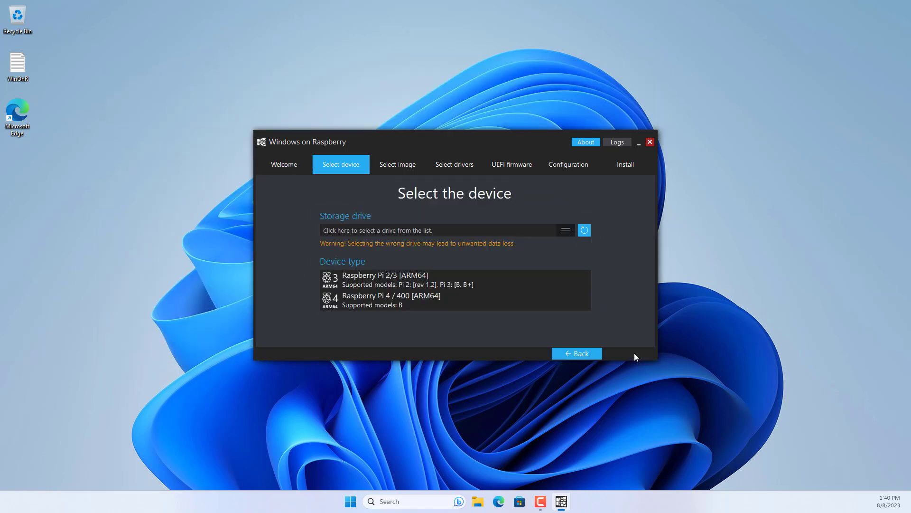
click(566, 231)
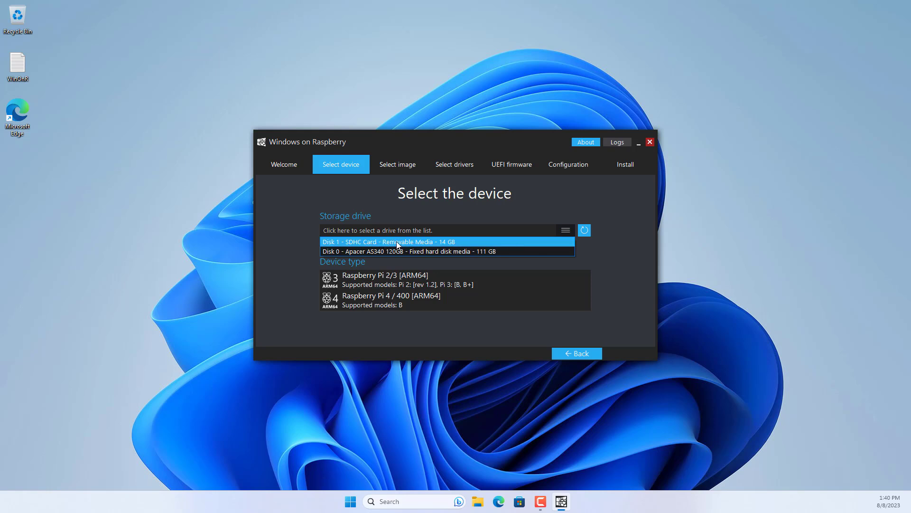
click(421, 242)
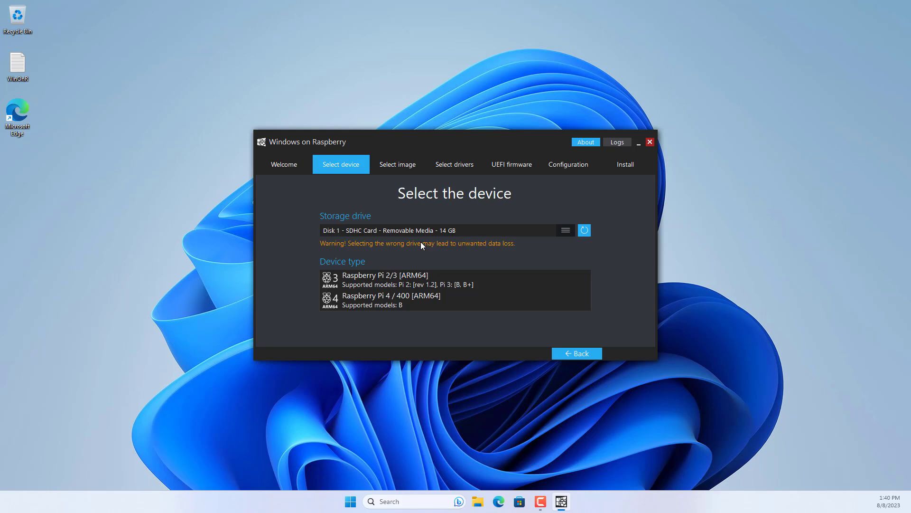
click(377, 281)
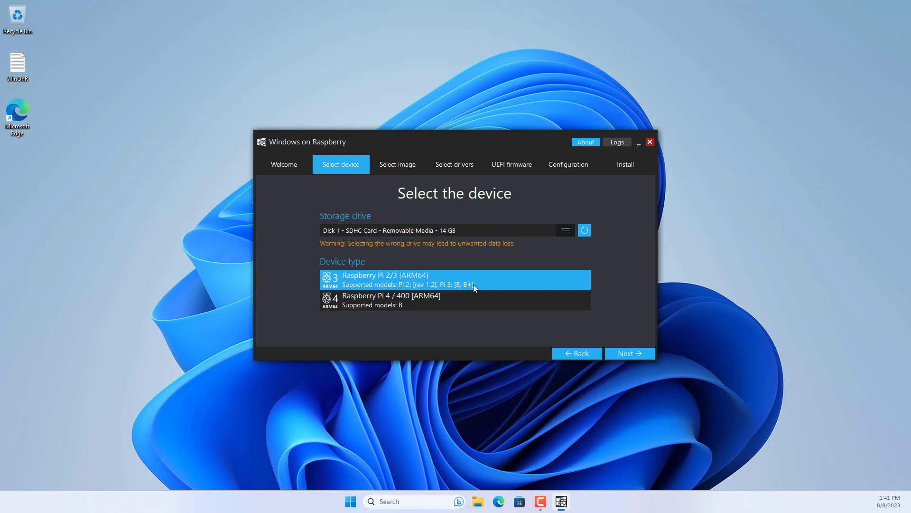
click(640, 355)
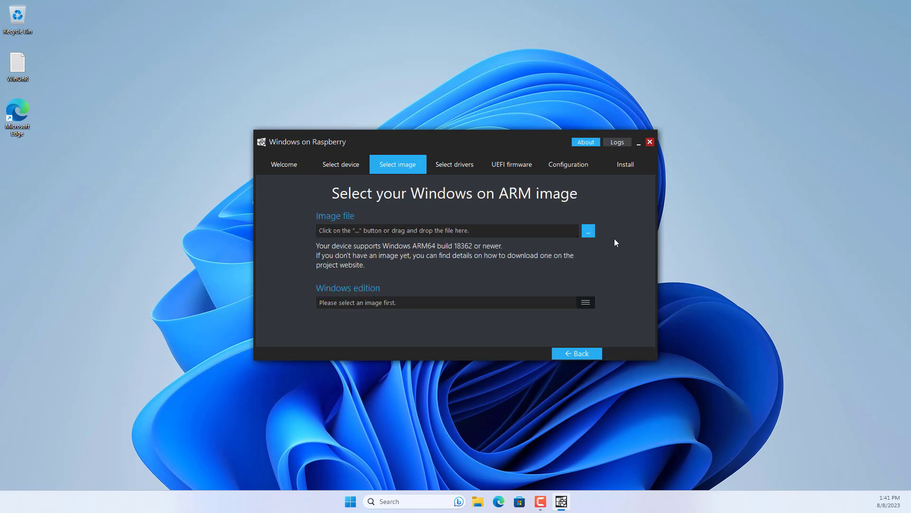
Step: Load the 22621 ARM64 ISO from Downloads as the image and close the auto-opened drive window
click(589, 233)
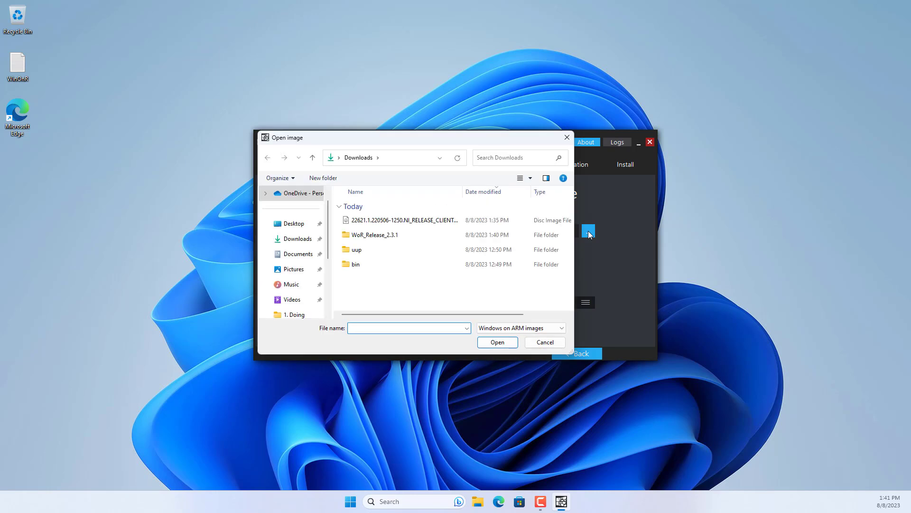
click(413, 223)
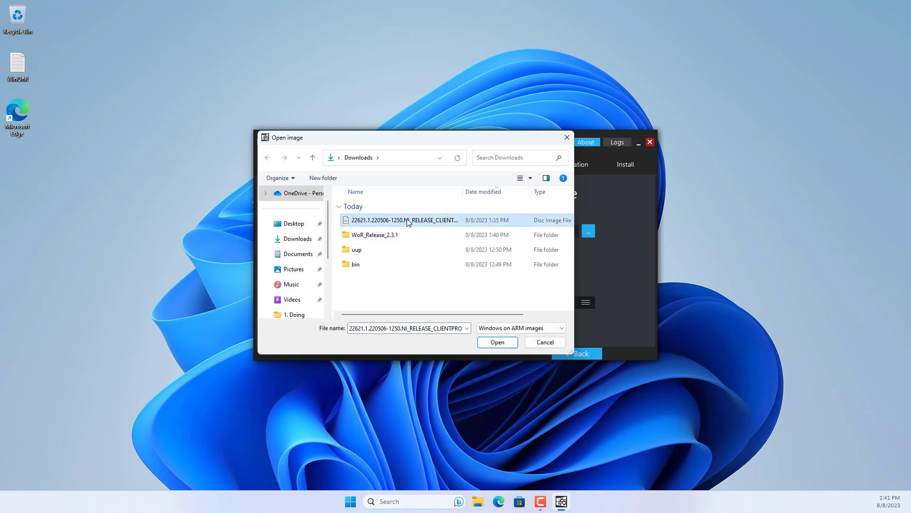
click(508, 343)
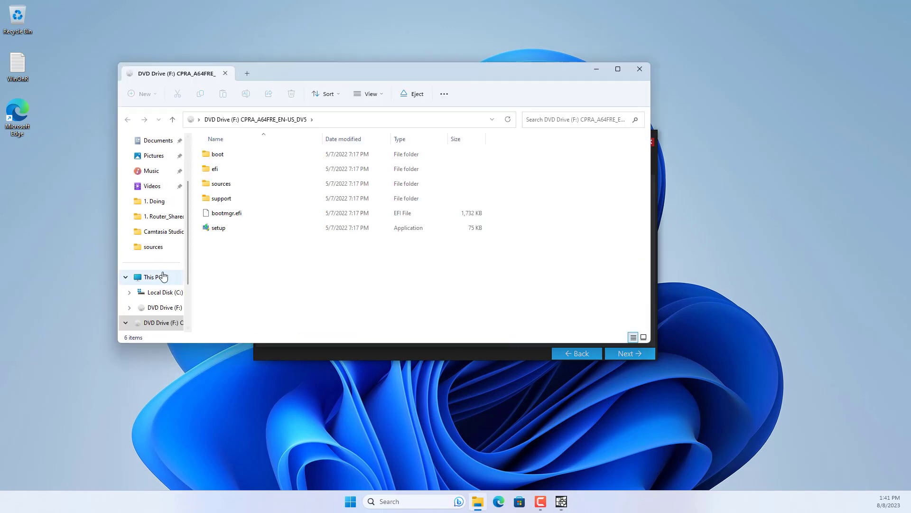
click(163, 277)
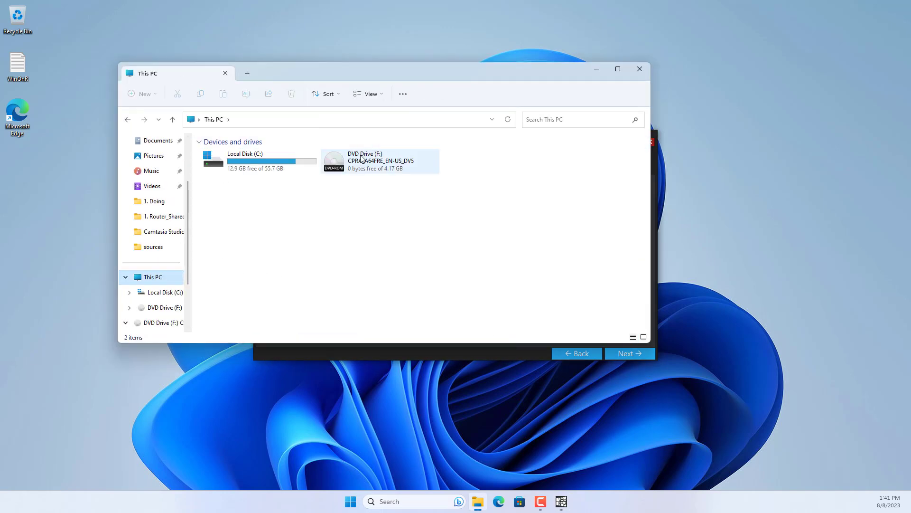
click(639, 69)
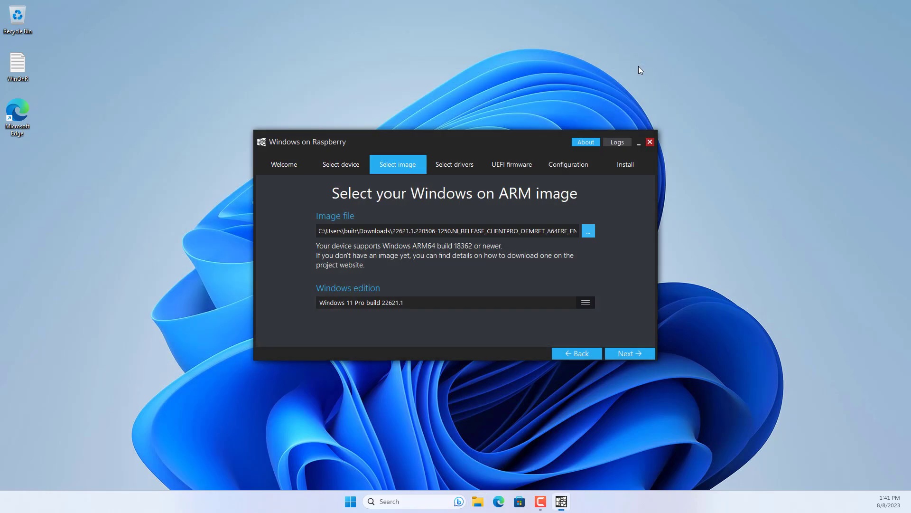
Step: Keep Windows 11 Pro build 22621.1, accept the driver license, and write Windows to the SD card
click(579, 304)
click(545, 315)
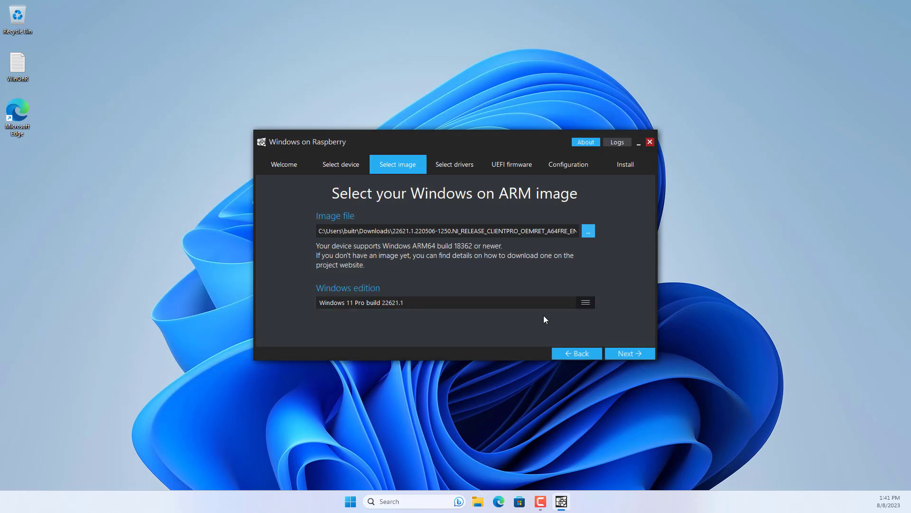
click(630, 354)
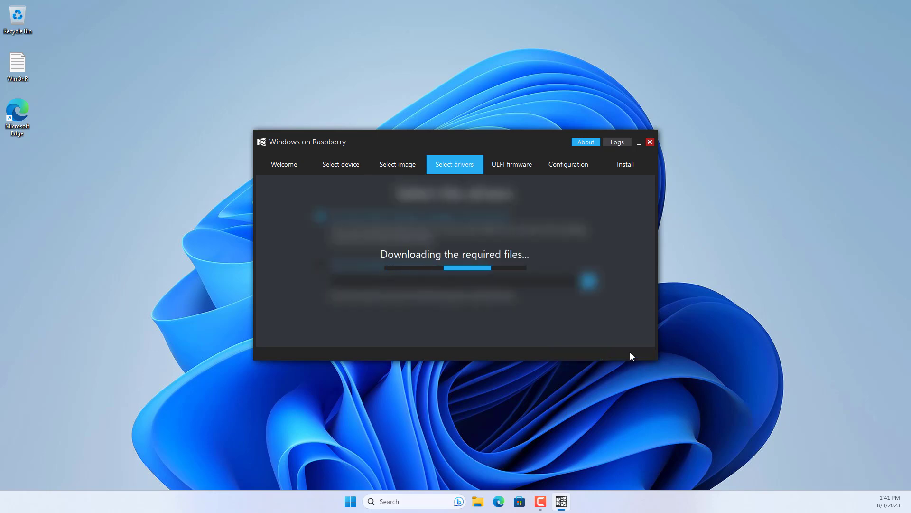
click(582, 333)
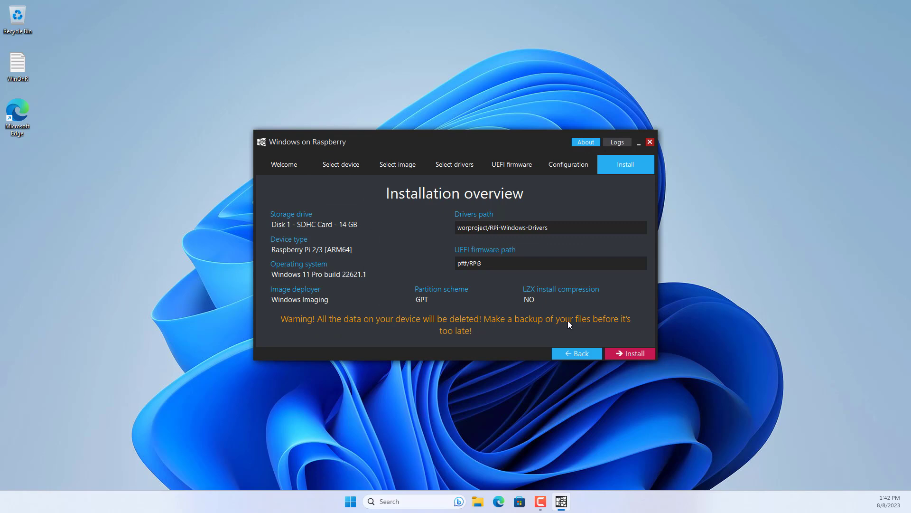
click(628, 354)
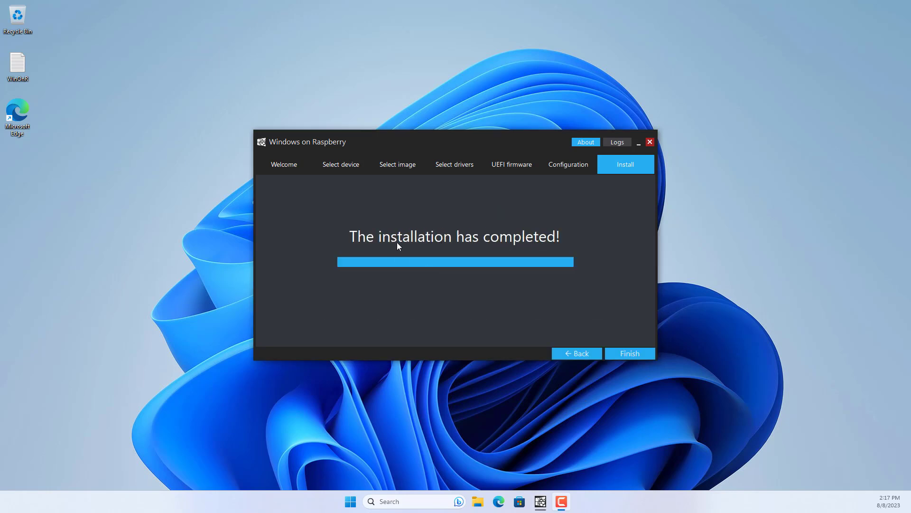
click(628, 355)
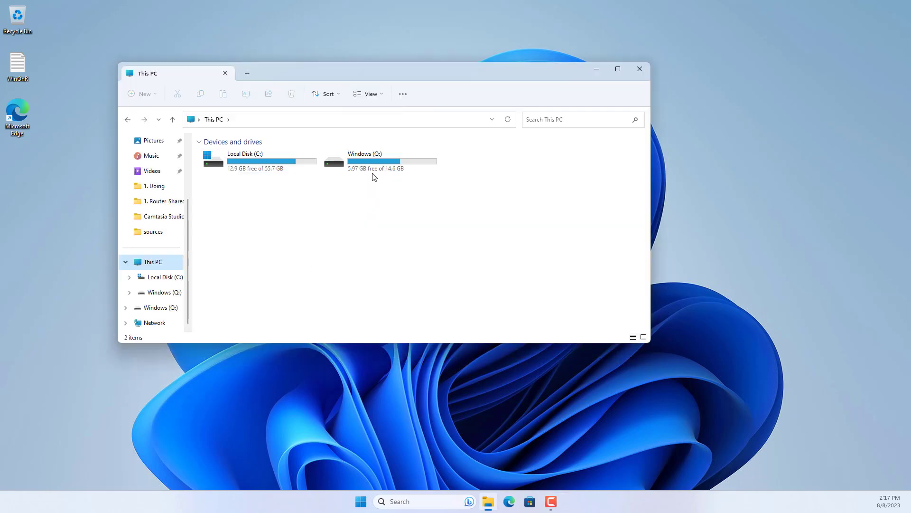
Step: Open the Windows (Q:) drive and inspect its folders, including Program Files (Arm)
click(374, 166)
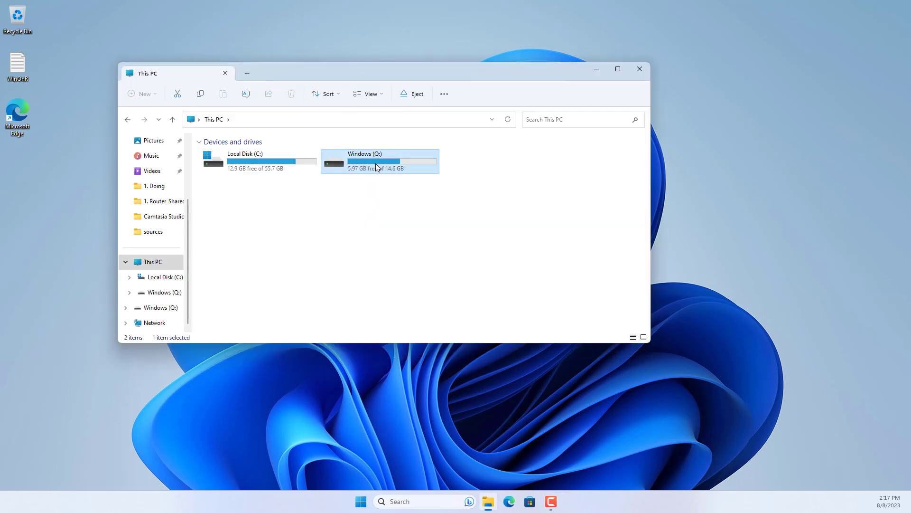
double_click(368, 163)
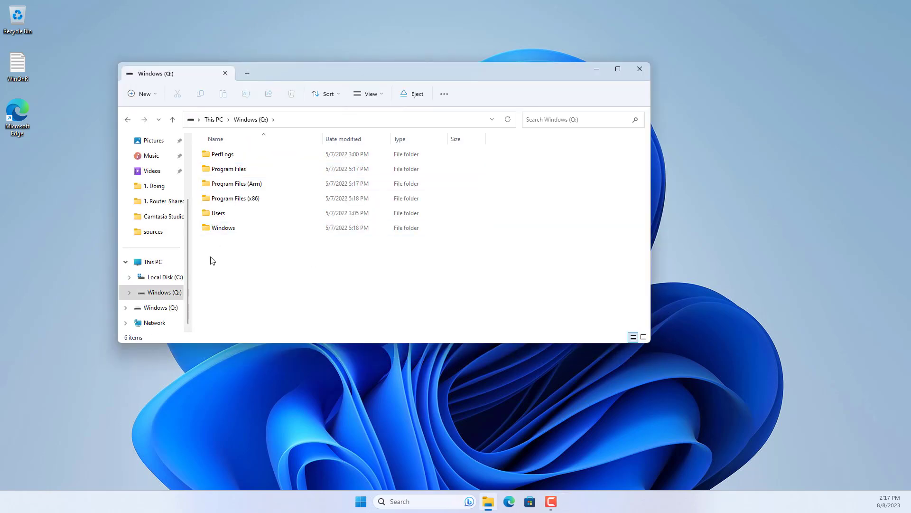
drag(212, 257, 278, 158)
click(240, 185)
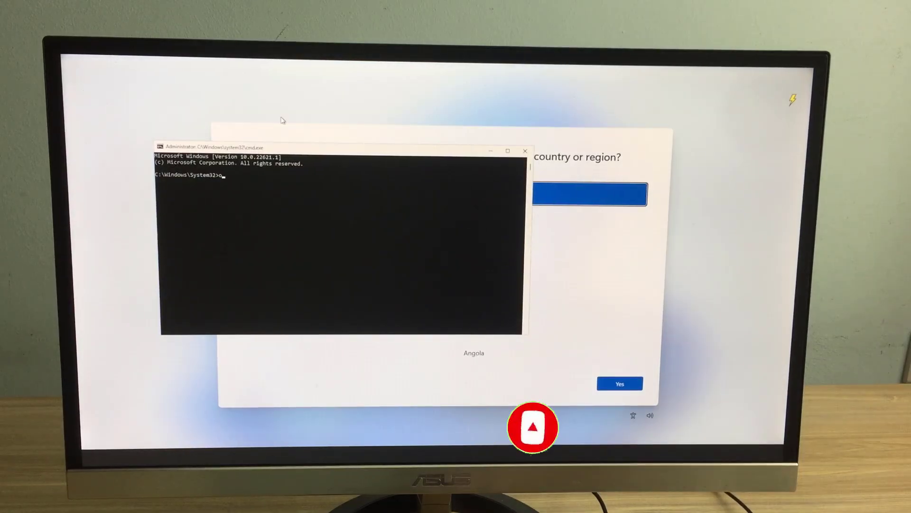
Step: Run oobe\bypassnro at Windows 11 setup to skip the network requirement
text(ss)
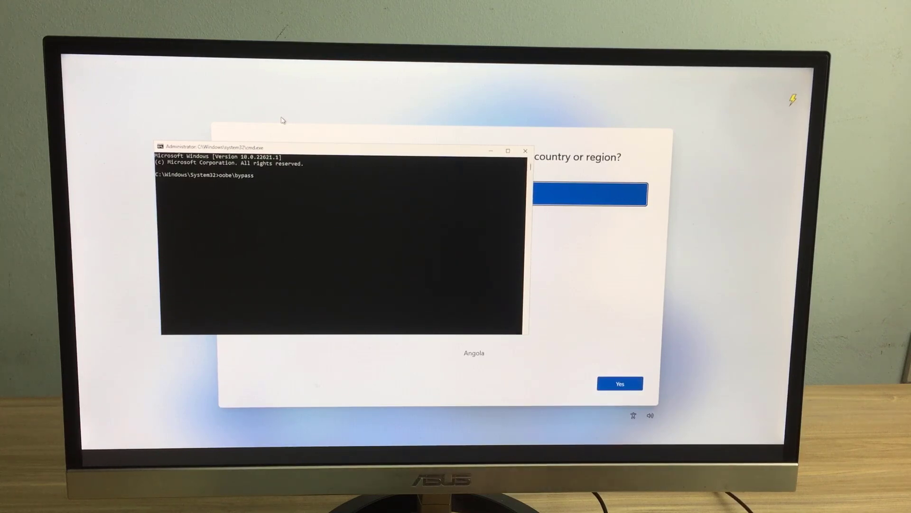
text(nro)
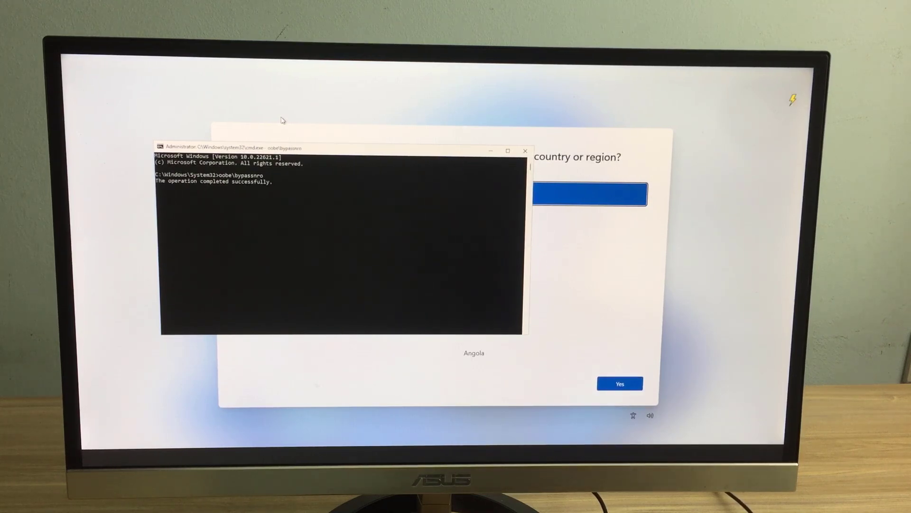